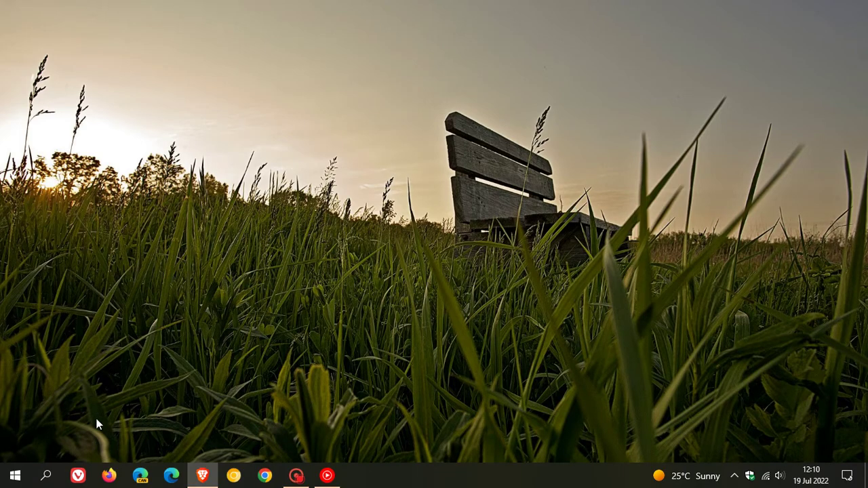
Step: Open the Activity history page in the Windows Settings privacy section
{"action": "left_click", "coordinate": [15, 475]}
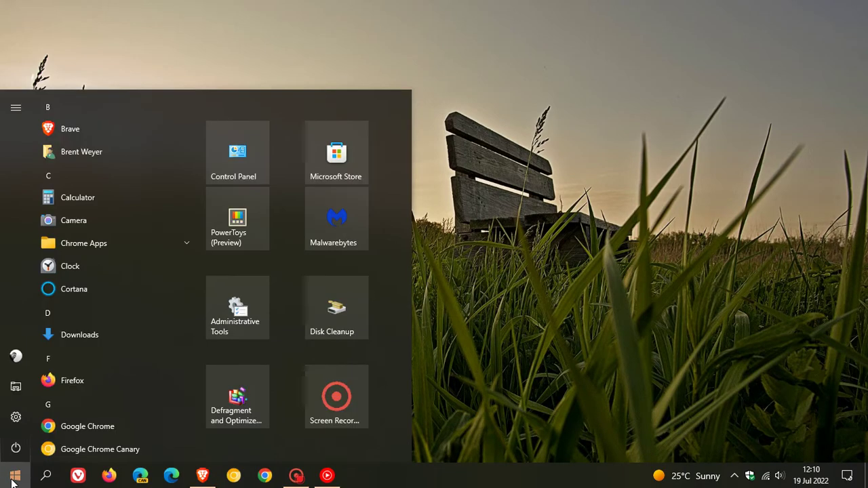
{"action": "left_click", "coordinate": [16, 417]}
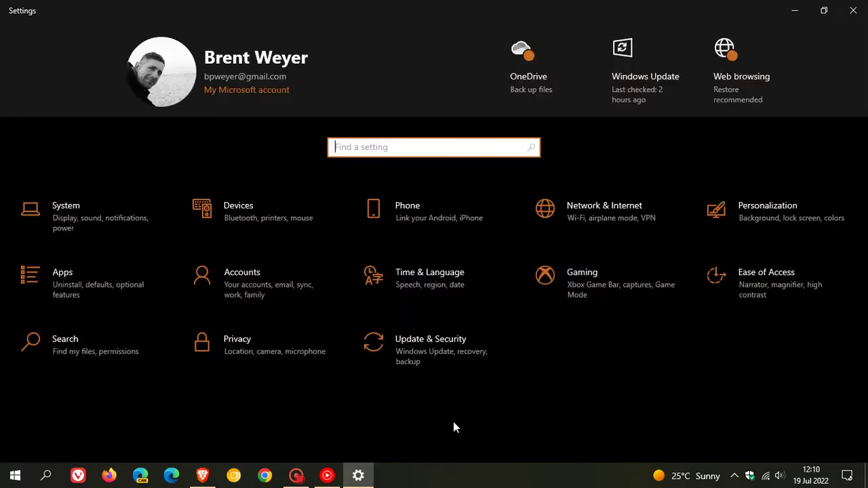
{"action": "left_click", "coordinate": [282, 351]}
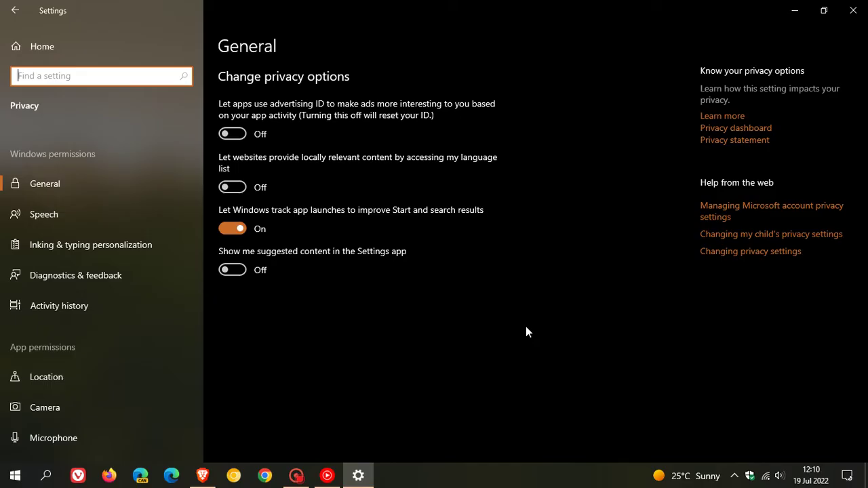
{"action": "left_click", "coordinate": [86, 305]}
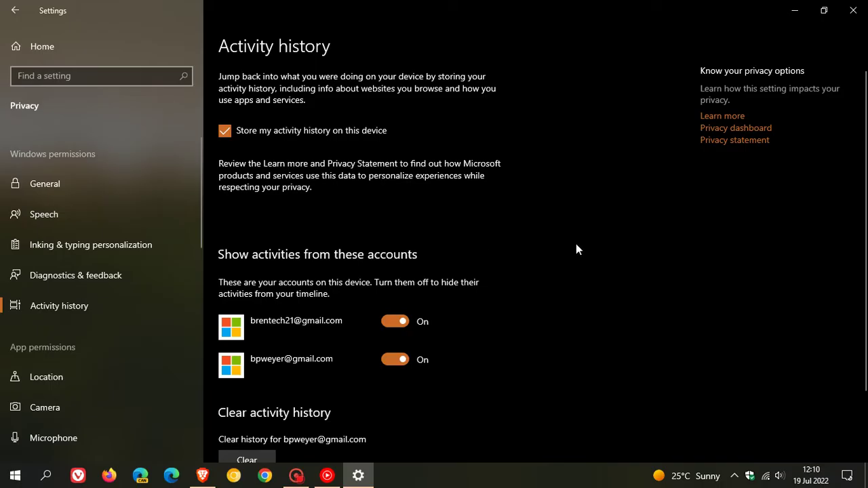
Step: Start clearing the Microsoft account's activity history and cancel at the confirmation
{"action": "scroll", "coordinate": [576, 246], "scroll_direction": "down", "scroll_amount": 3}
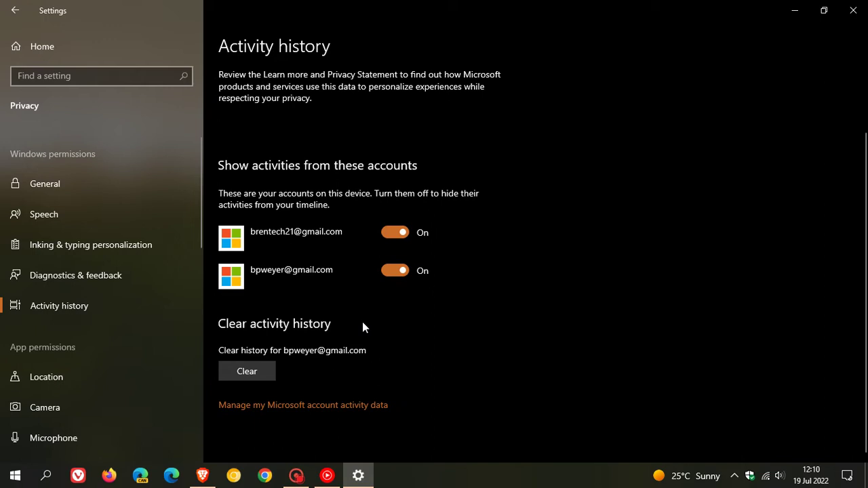
{"action": "left_click", "coordinate": [251, 371]}
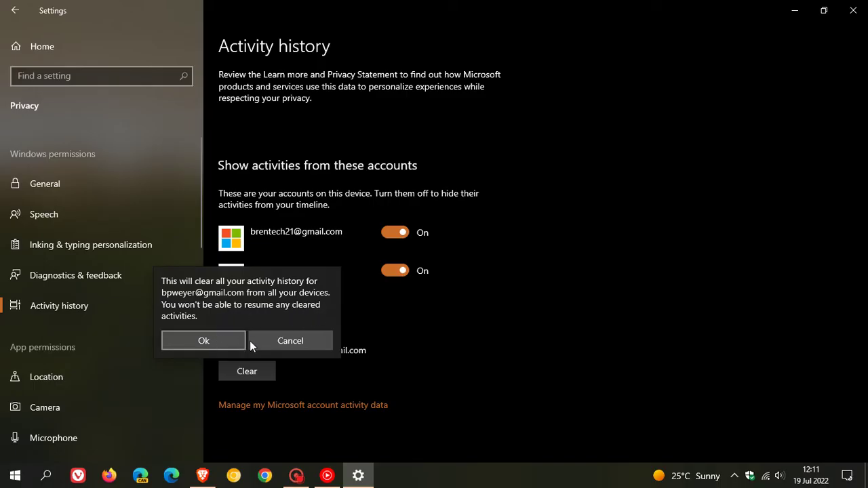
{"action": "left_click", "coordinate": [296, 341]}
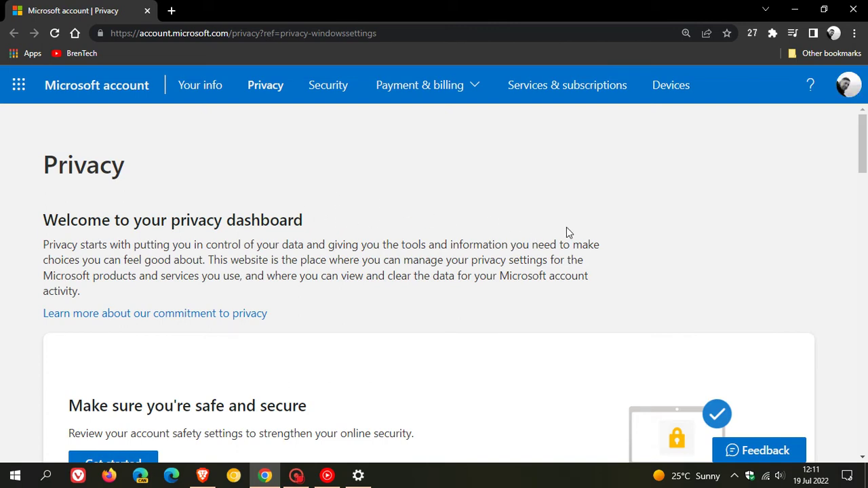
Step: Examine the "Manage your activity data" categories on the Microsoft account privacy dashboard in Chrome
{"action": "scroll", "coordinate": [568, 232], "scroll_direction": "down", "scroll_amount": 2}
{"action": "scroll", "coordinate": [568, 232], "scroll_direction": "down", "scroll_amount": 3}
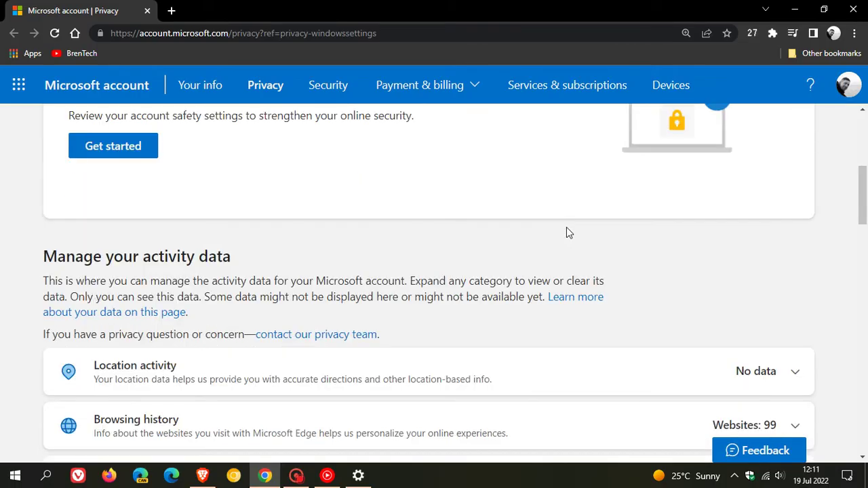
{"action": "scroll", "coordinate": [568, 232], "scroll_direction": "down", "scroll_amount": 1}
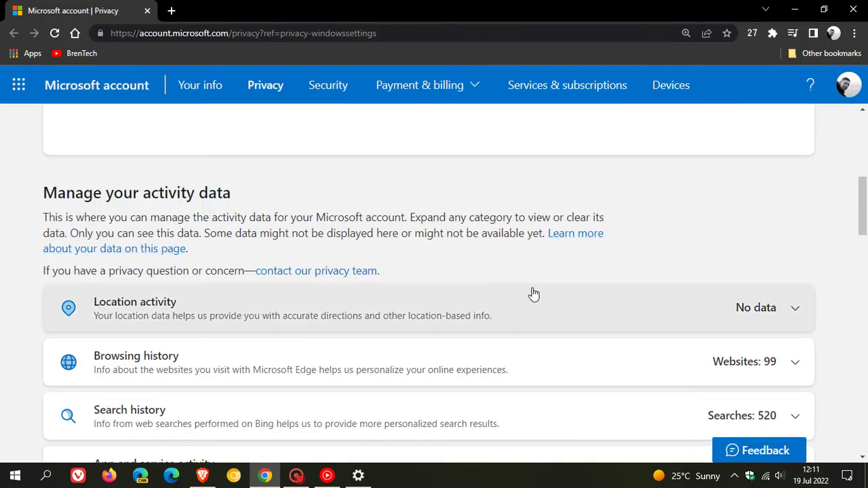
{"action": "left_click_drag", "start_coordinate": [410, 217], "coordinate": [66, 233]}
{"action": "left_click", "coordinate": [632, 245]}
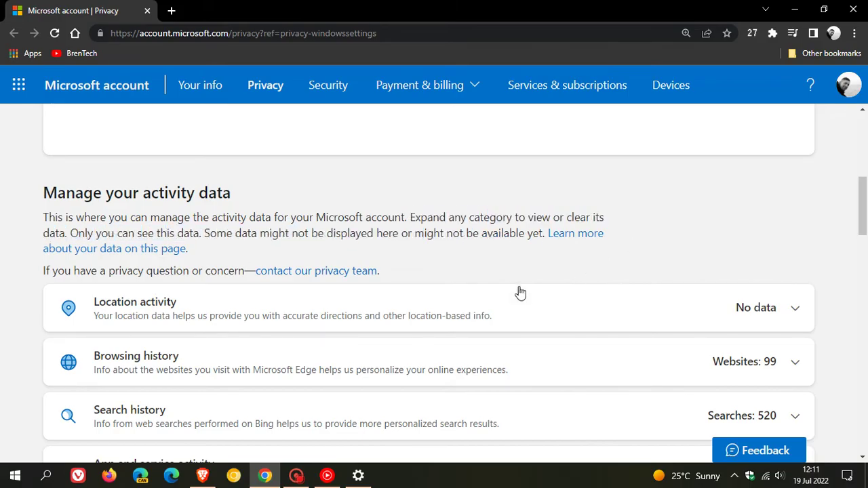
{"action": "scroll", "coordinate": [518, 293], "scroll_direction": "down", "scroll_amount": 1}
{"action": "scroll", "coordinate": [516, 292], "scroll_direction": "down", "scroll_amount": 1}
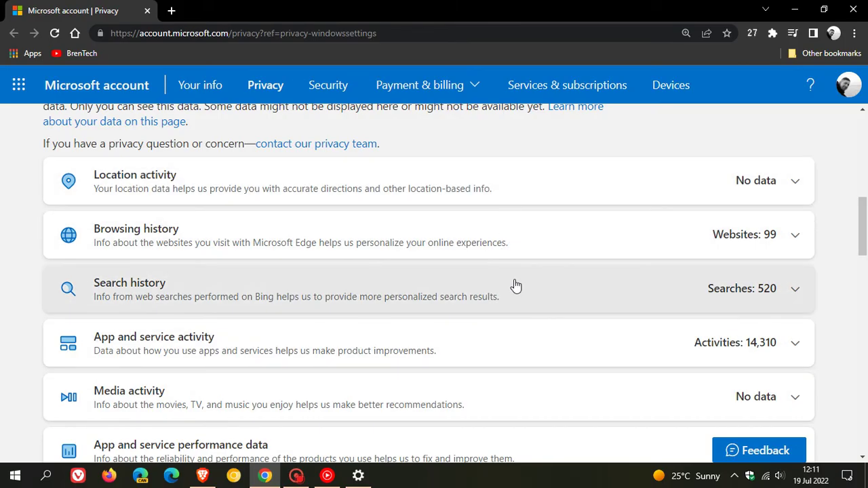
Step: Expand the Search history category and review its recent entries and clearing options
{"action": "left_click", "coordinate": [515, 285]}
{"action": "scroll", "coordinate": [517, 288], "scroll_direction": "down", "scroll_amount": 3}
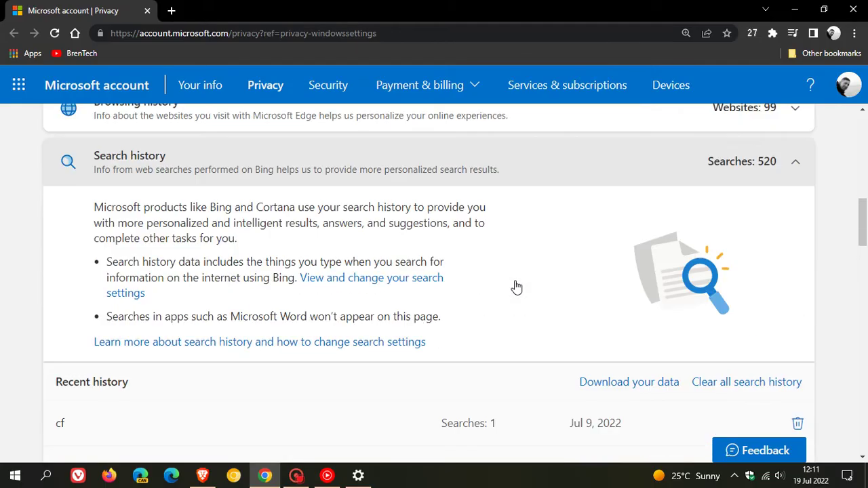
{"action": "scroll", "coordinate": [517, 288], "scroll_direction": "down", "scroll_amount": 3}
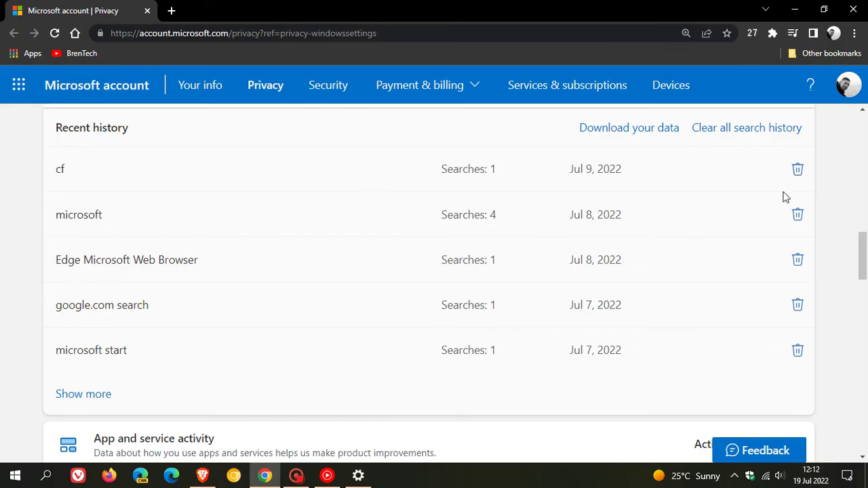
{"action": "scroll", "coordinate": [646, 271], "scroll_direction": "up", "scroll_amount": 1}
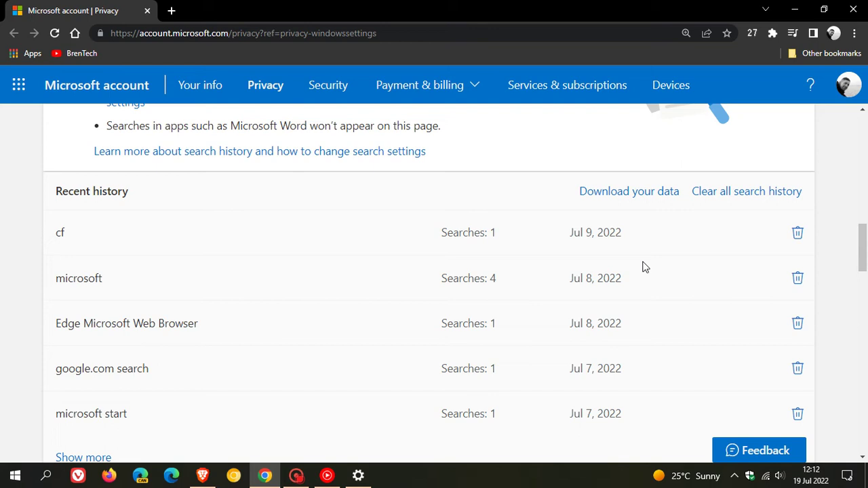
Step: Open the "Download your data" page and review its archive options and the data from other apps
{"action": "left_click", "coordinate": [636, 192]}
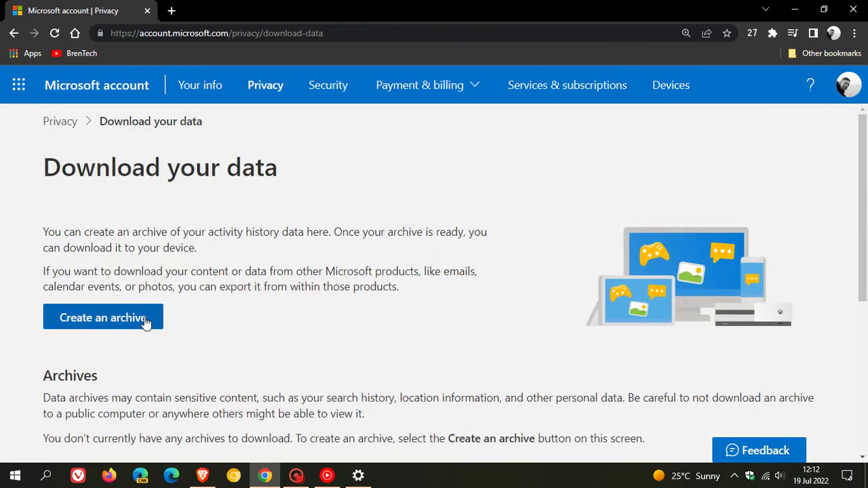
{"action": "scroll", "coordinate": [385, 271], "scroll_direction": "down", "scroll_amount": 2}
{"action": "scroll", "coordinate": [384, 274], "scroll_direction": "down", "scroll_amount": 2}
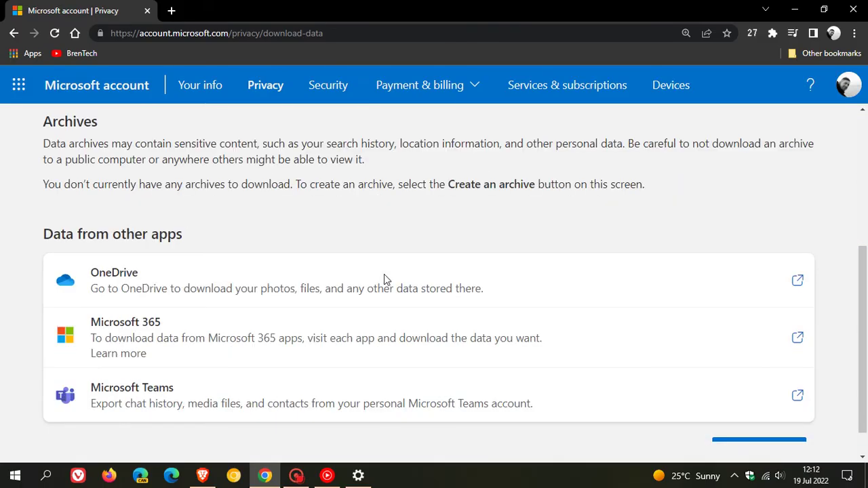
{"action": "scroll", "coordinate": [383, 274], "scroll_direction": "up", "scroll_amount": 4}
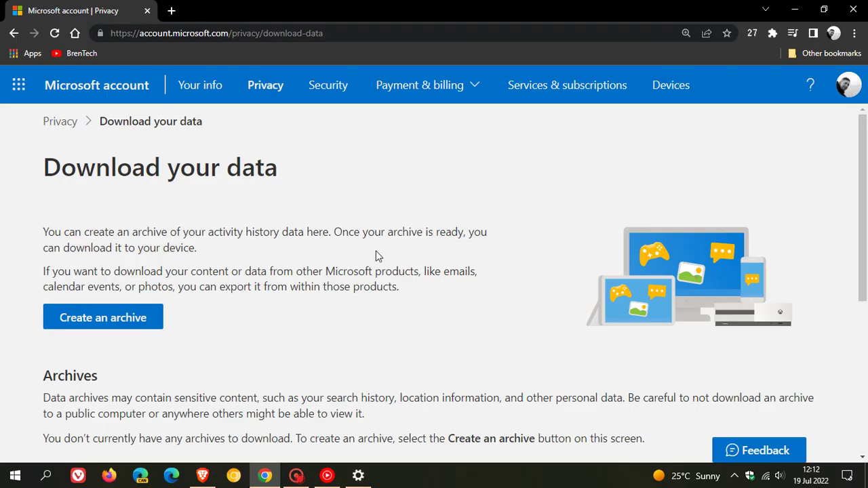
Step: Return to the privacy dashboard, review the expanded Search history category and its clearing option, and collapse it
{"action": "left_click", "coordinate": [13, 33]}
{"action": "scroll", "coordinate": [527, 288], "scroll_direction": "down", "scroll_amount": 6}
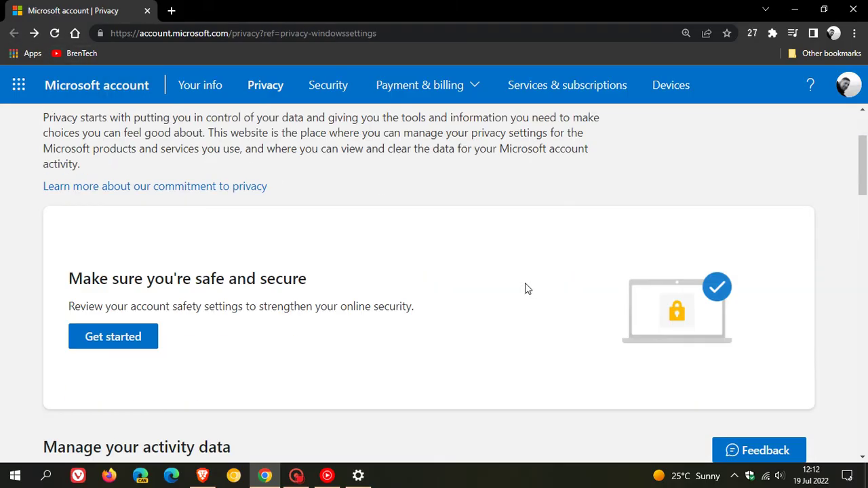
{"action": "scroll", "coordinate": [527, 288], "scroll_direction": "down", "scroll_amount": 2}
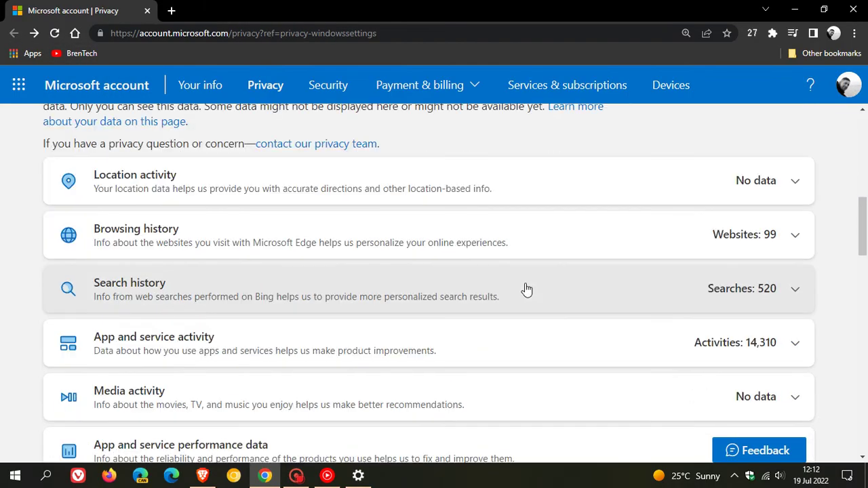
{"action": "left_click", "coordinate": [527, 288]}
{"action": "scroll", "coordinate": [535, 292], "scroll_direction": "down", "scroll_amount": 3}
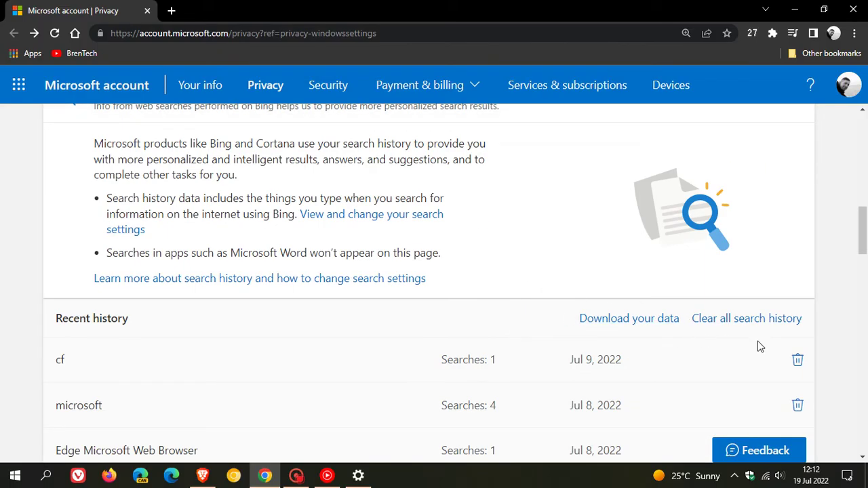
{"action": "scroll", "coordinate": [726, 346], "scroll_direction": "up", "scroll_amount": 3}
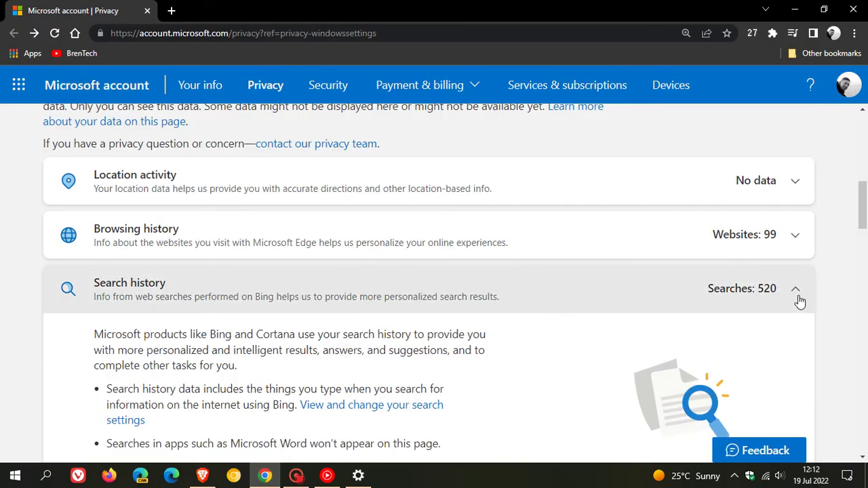
{"action": "left_click", "coordinate": [796, 291]}
{"action": "scroll", "coordinate": [570, 348], "scroll_direction": "up", "scroll_amount": 5}
{"action": "scroll", "coordinate": [570, 347], "scroll_direction": "up", "scroll_amount": 2}
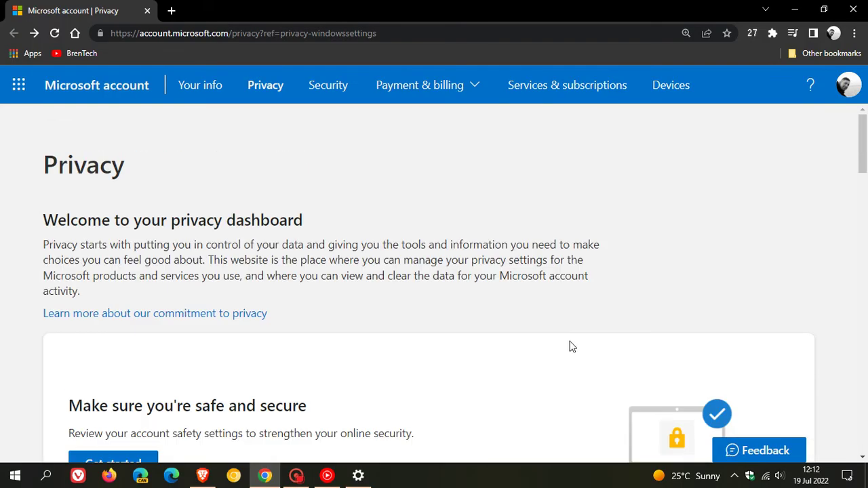
Step: Back in Windows Settings, bring up the activity history clearing confirmation, cancel it, and minimize the Settings window
{"action": "left_click", "coordinate": [794, 9]}
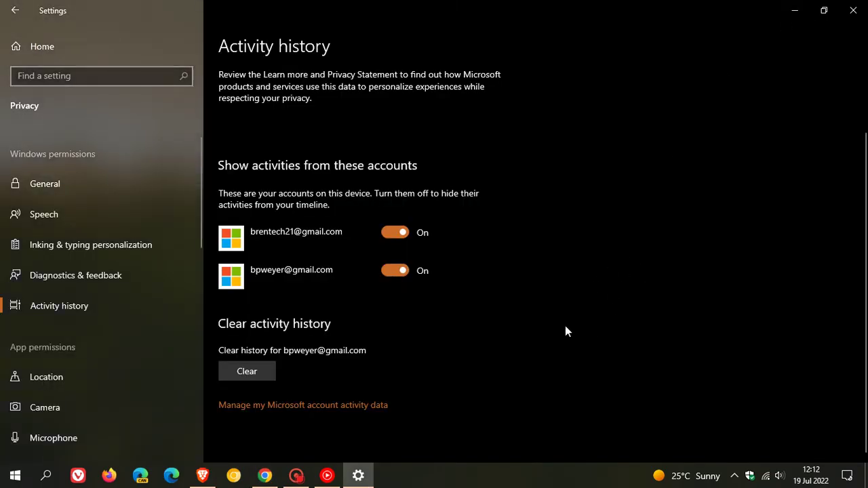
{"action": "left_click", "coordinate": [259, 377]}
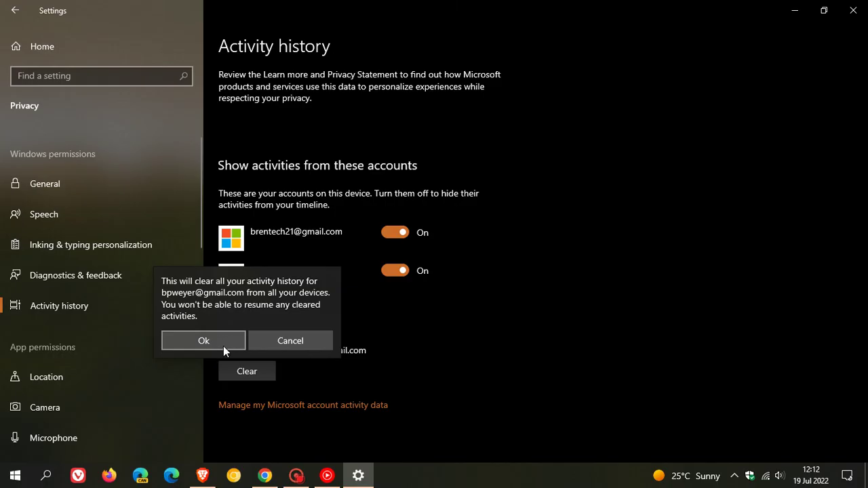
{"action": "left_click", "coordinate": [306, 341]}
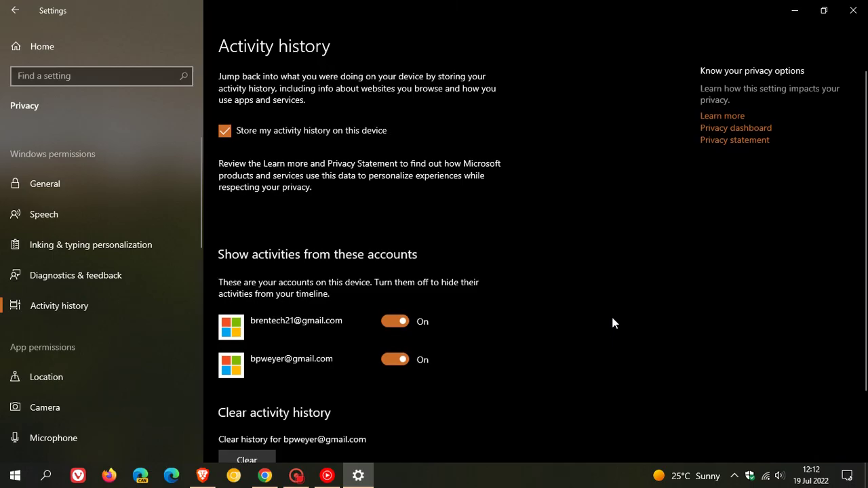
{"action": "left_click", "coordinate": [794, 11]}
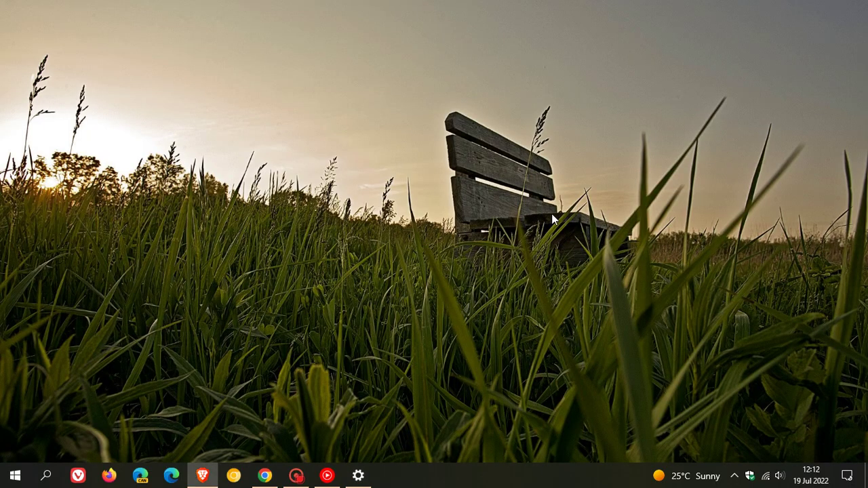